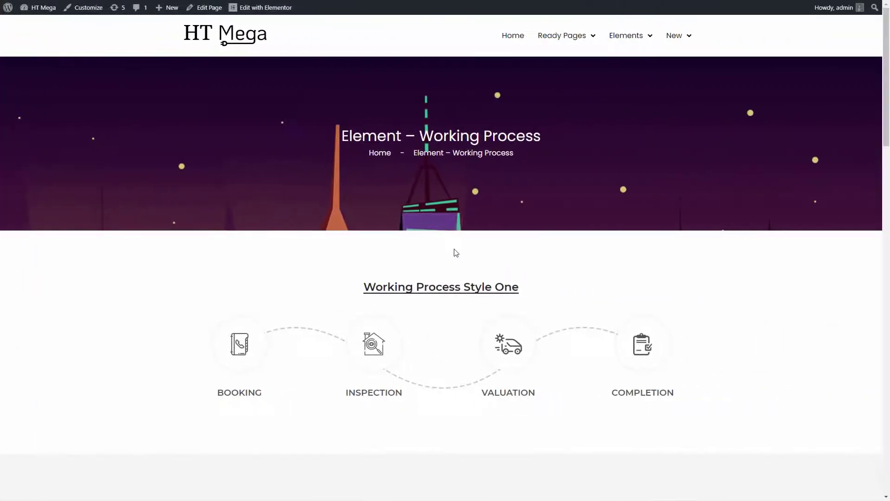
scroll(454, 256, "down", 1)
scroll(454, 257, "down", 3)
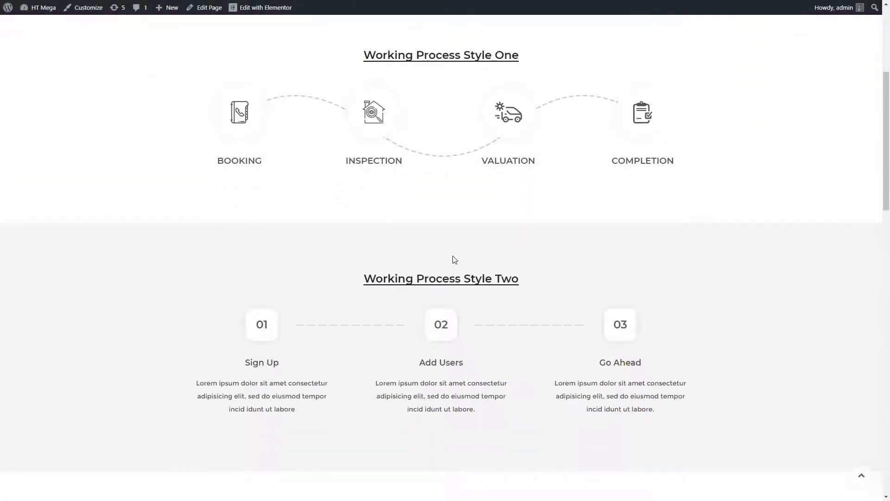
scroll(454, 260, "down", 1)
scroll(453, 260, "down", 1)
scroll(454, 260, "down", 3)
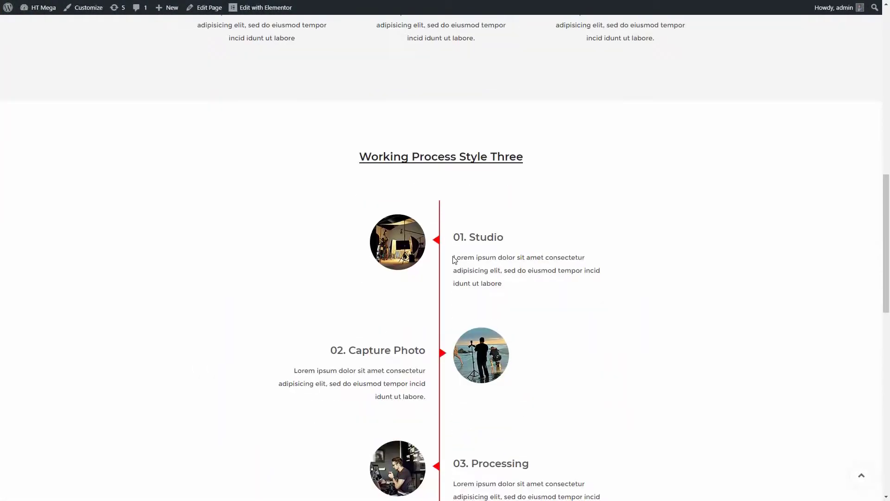
scroll(453, 260, "down", 2)
scroll(453, 259, "down", 3)
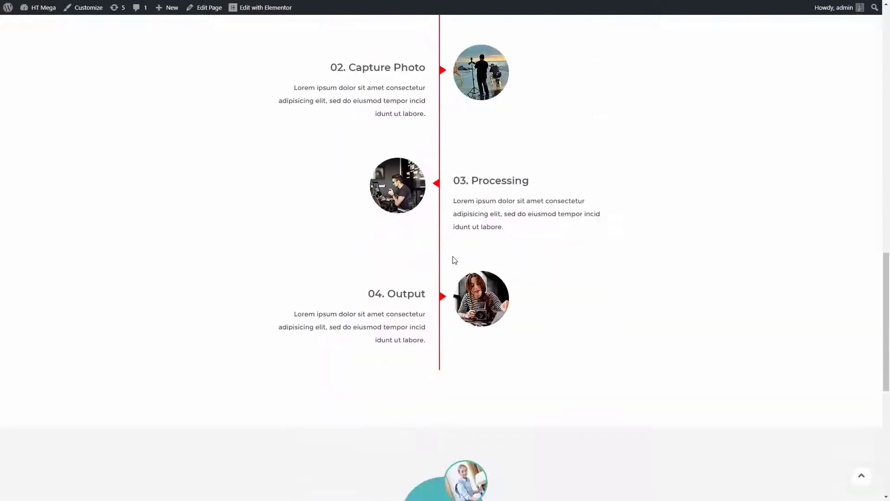
scroll(454, 258, "down", 3)
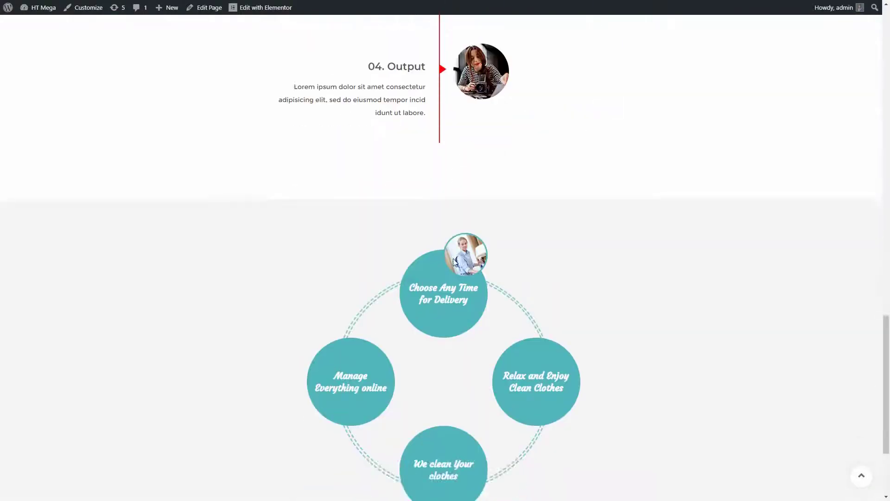
scroll(529, 369, "down", 2)
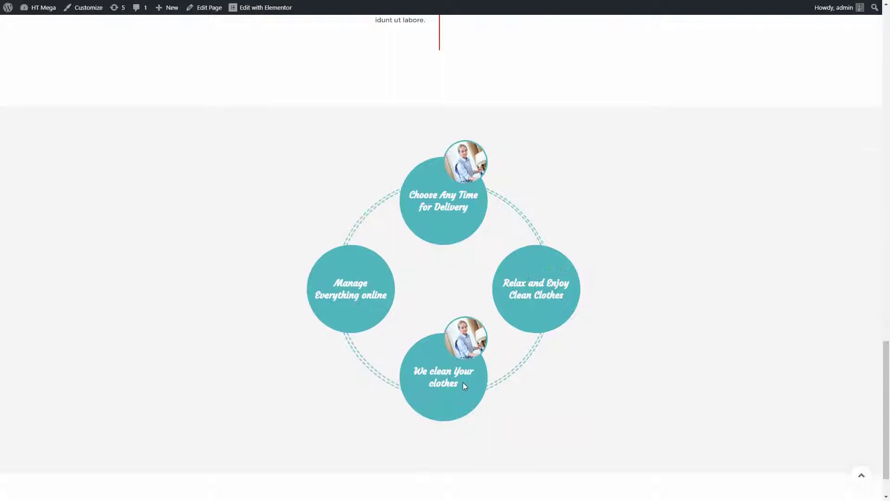
scroll(367, 319, "up", 2)
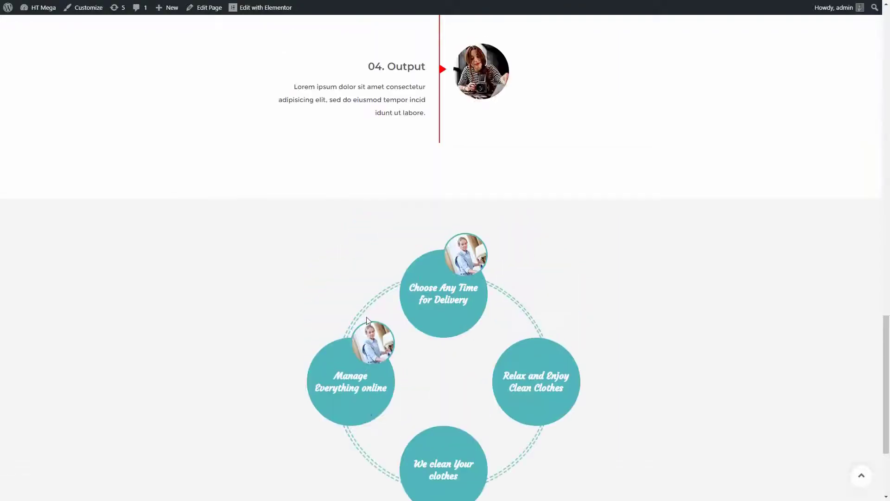
Add a one-column section below the banner and drop the Working Process widget into it
left_click(861, 476)
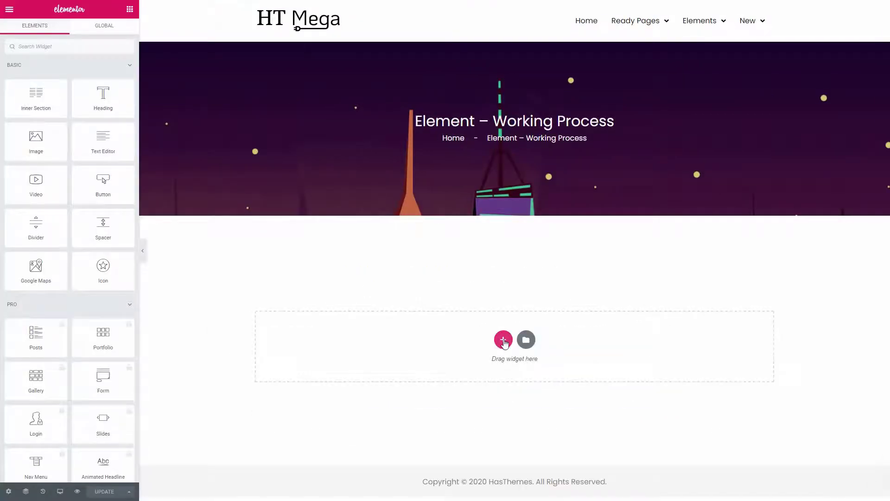
left_click(504, 340)
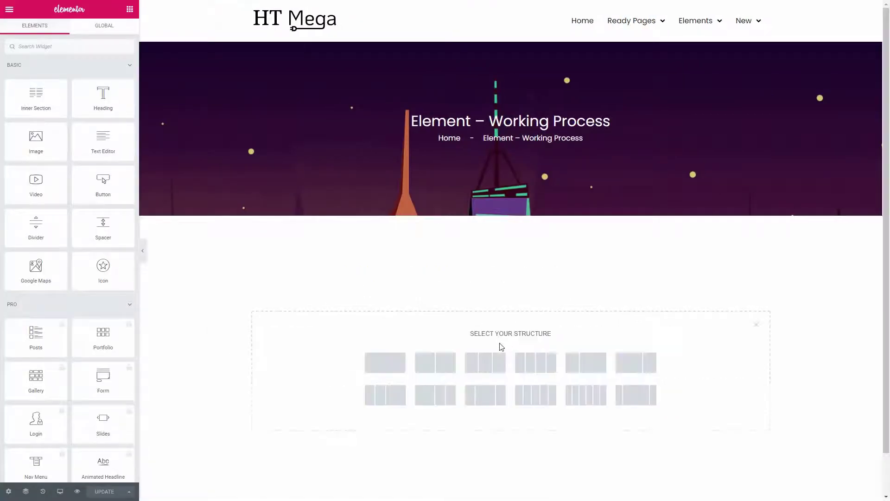
left_click(400, 365)
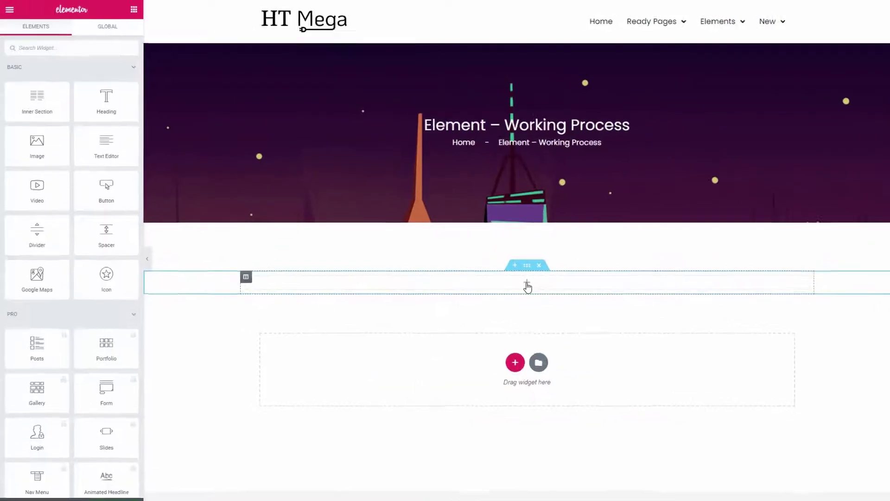
type("working")
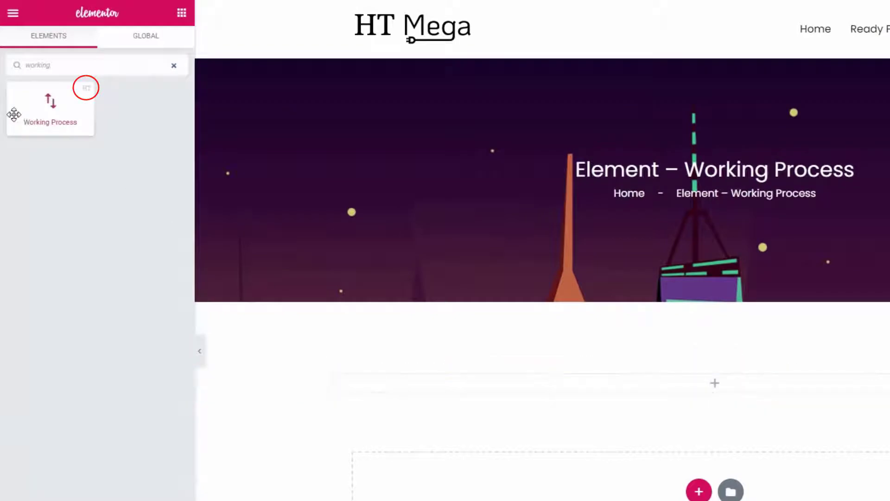
mouse_move(46, 104)
left_mouse_down()
mouse_move(398, 295)
mouse_move(686, 379)
left_mouse_up()
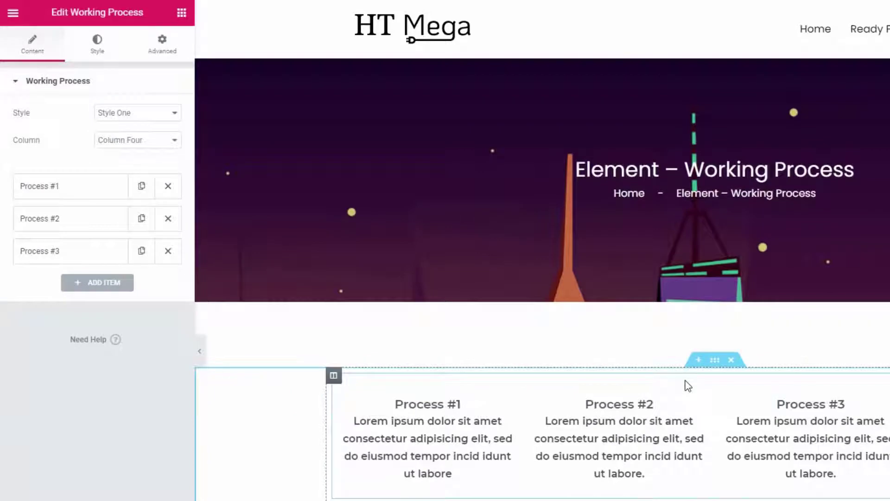
Keep Style One and Column Four, and delete Process #2 and Process #3
left_click(171, 114)
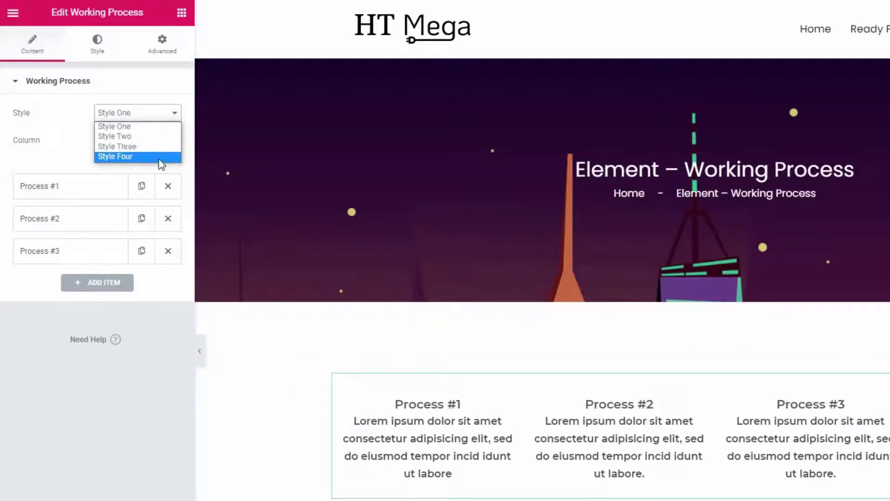
left_click(175, 113)
left_click(173, 142)
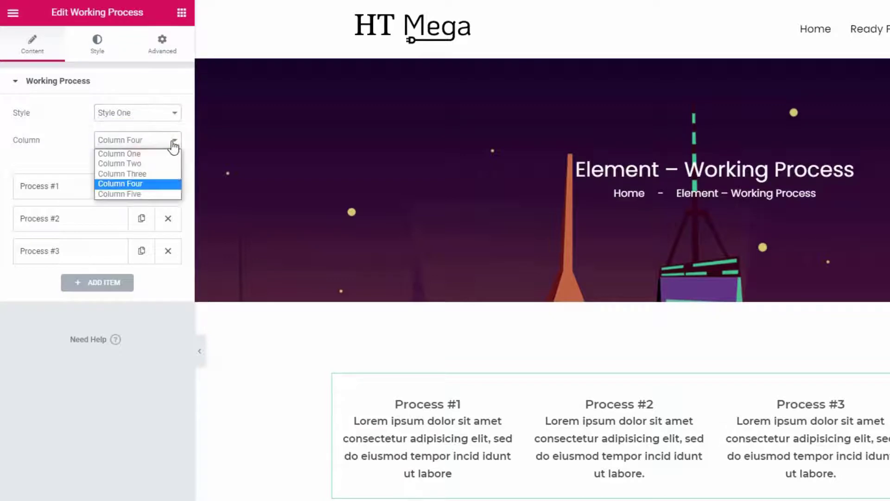
left_click(173, 143)
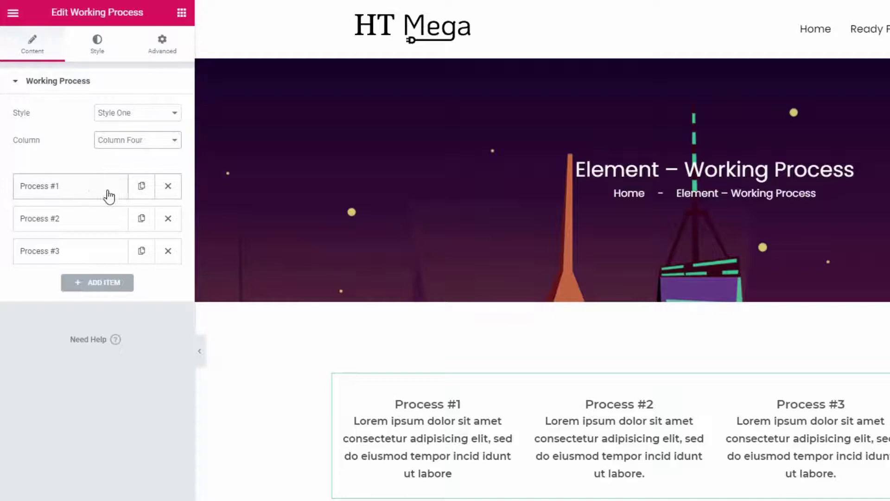
left_click(168, 218)
left_click(167, 220)
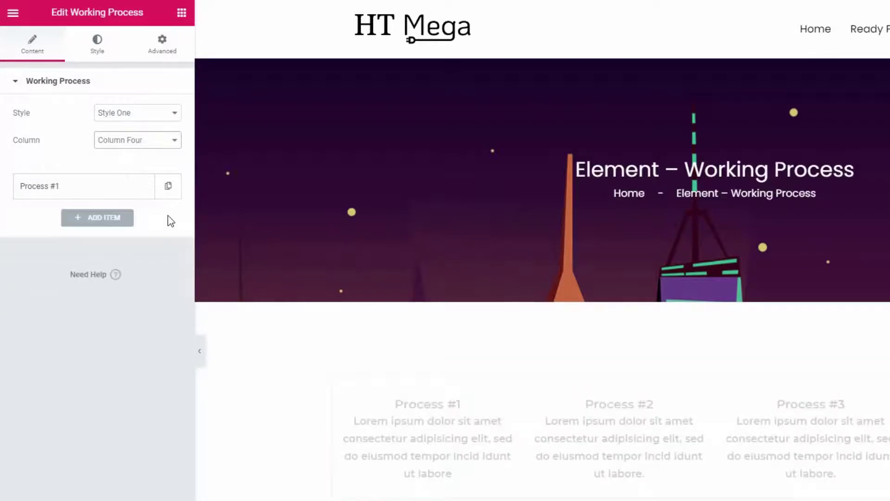
Expand Process #1 and clear its description text
left_click(91, 193)
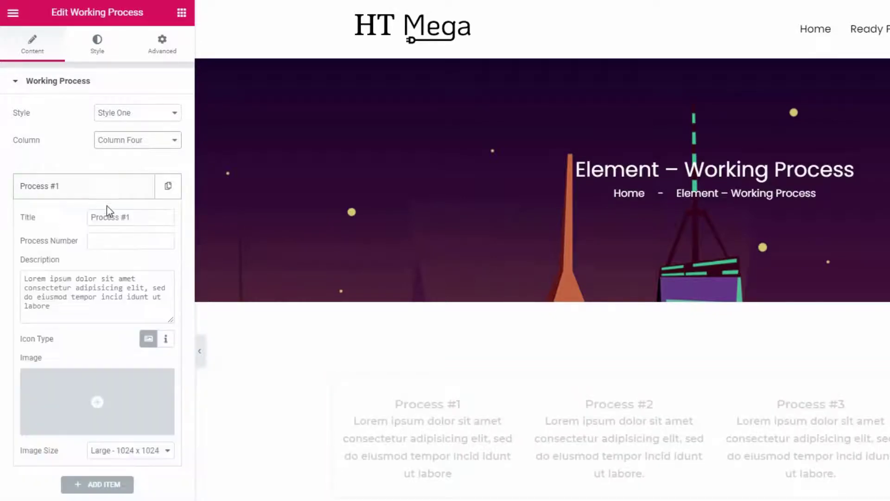
left_click(133, 217)
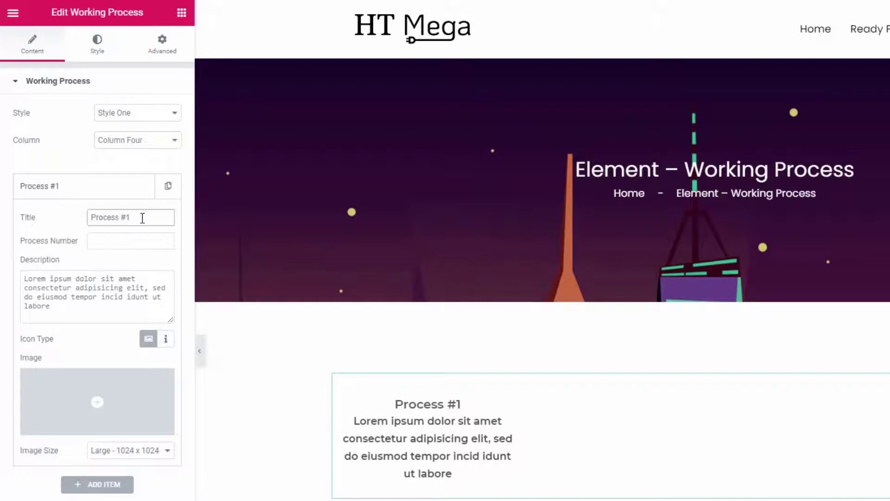
left_click(120, 237)
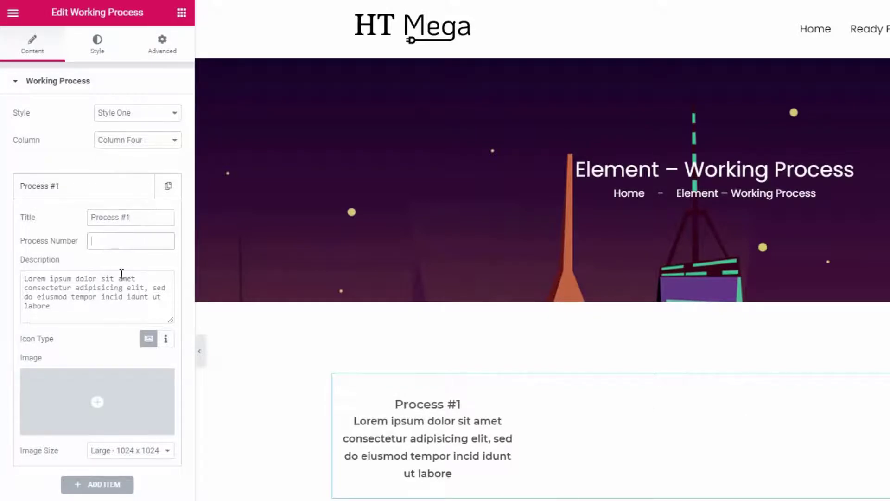
left_click(124, 293)
key("ctrl+a")
key("BackSpace")
Set the Process #1 image to the phone-book icon process-1.png at Full size
left_click(118, 401)
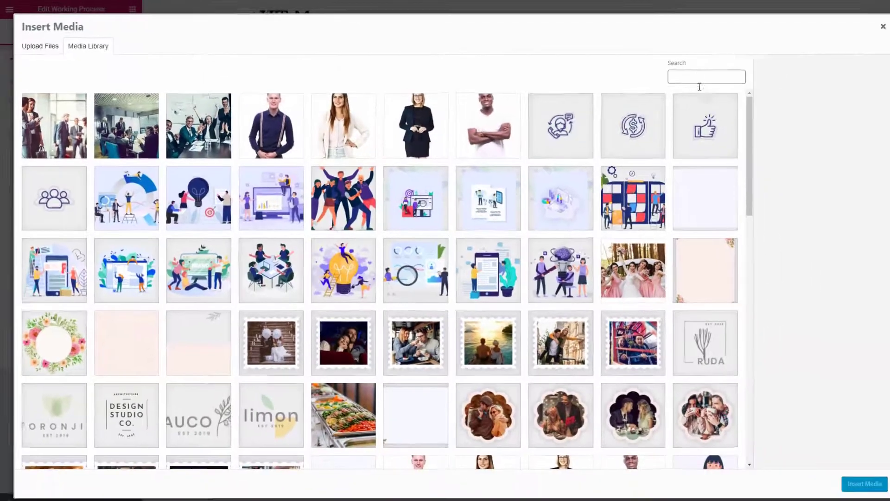
left_click(691, 75)
type("process")
left_click(626, 124)
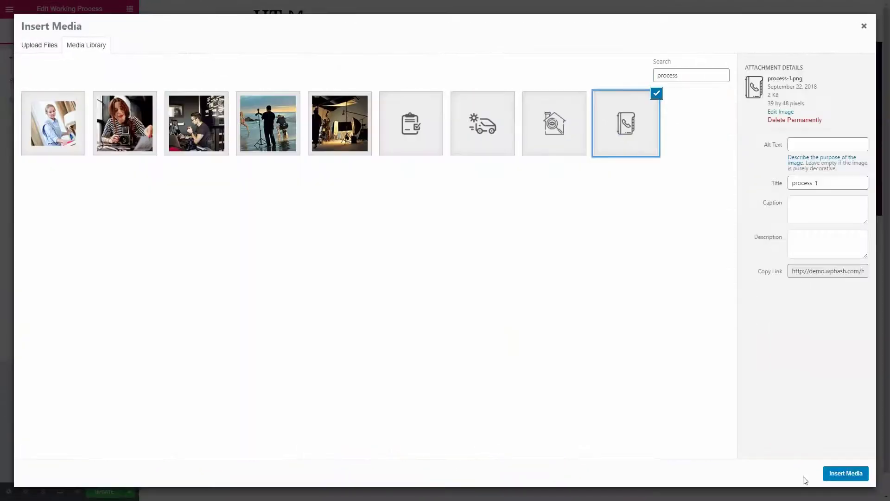
left_click(847, 473)
left_click(114, 322)
left_click(99, 460)
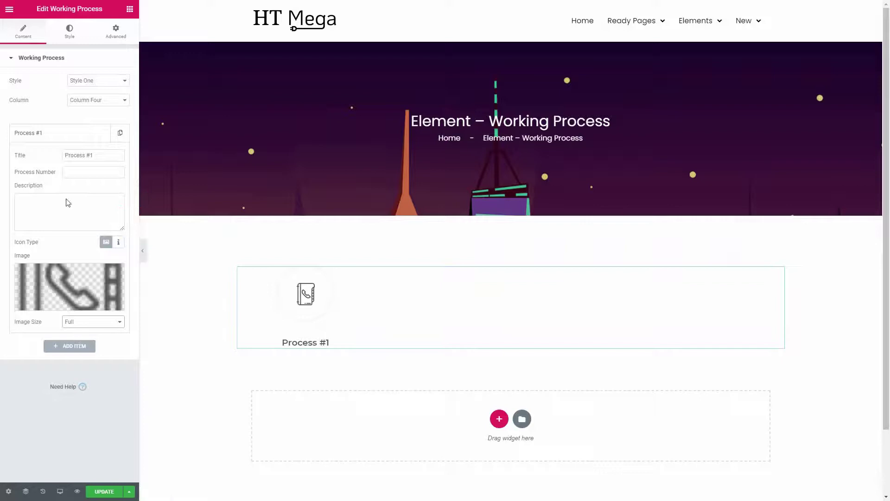
Duplicate Process #1 three times for four identical process items
left_click(85, 134)
left_click(120, 134)
left_click(101, 158)
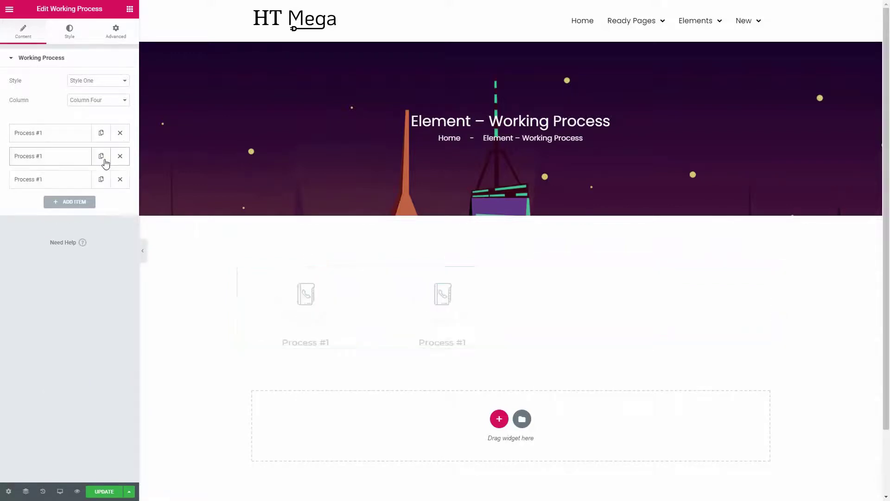
left_click(102, 180)
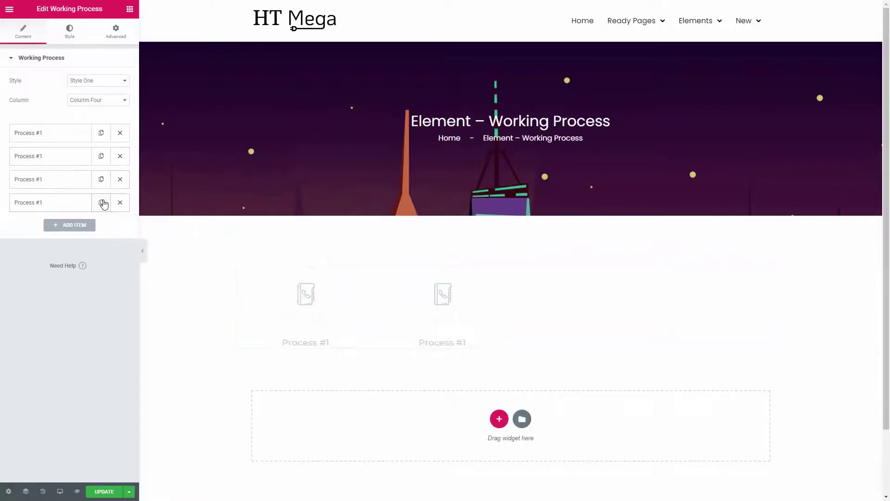
Give the widget a classic shape.png background, positioned Center Center with No-repeat
left_click(68, 37)
left_click(110, 81)
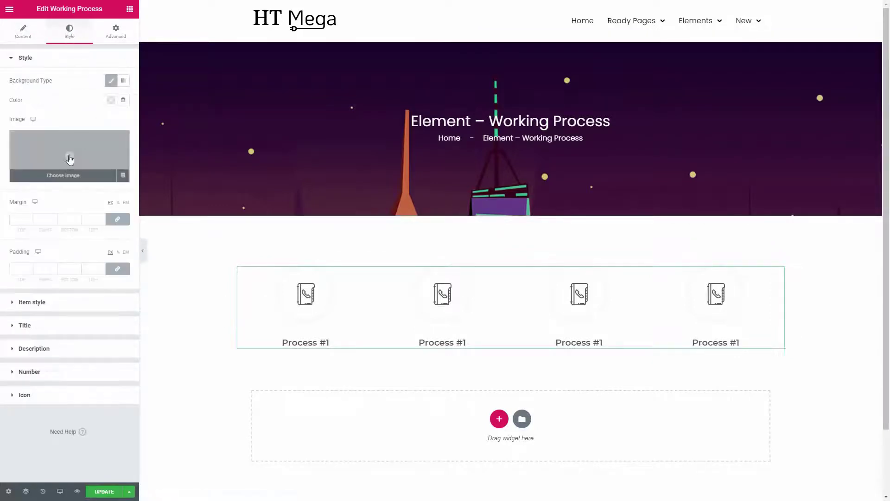
left_click(70, 159)
left_click(484, 336)
left_click(846, 473)
left_click(113, 197)
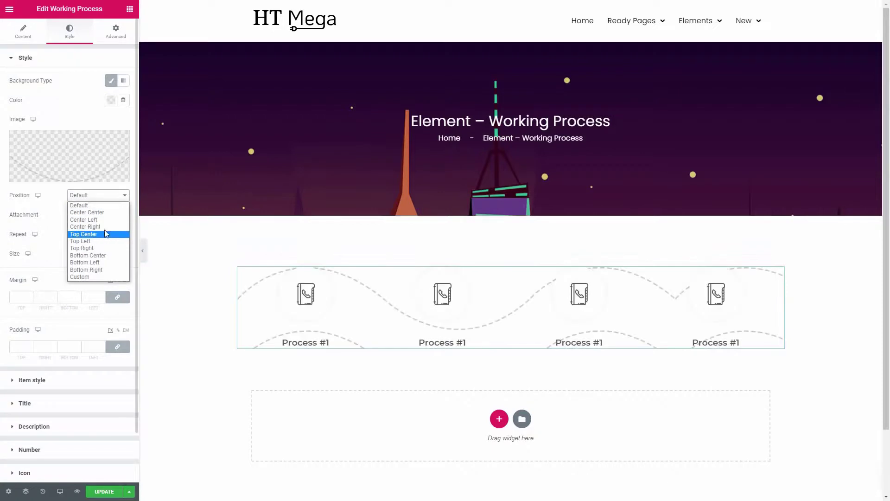
left_click(103, 217)
left_click(98, 235)
left_click(99, 253)
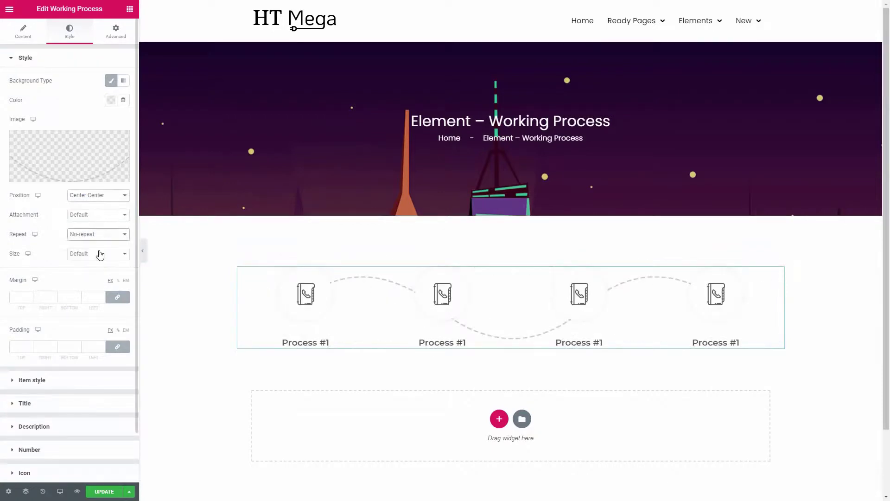
Review the Item, Title, Description, Number and Icon style sections, then preview the page
left_click(82, 381)
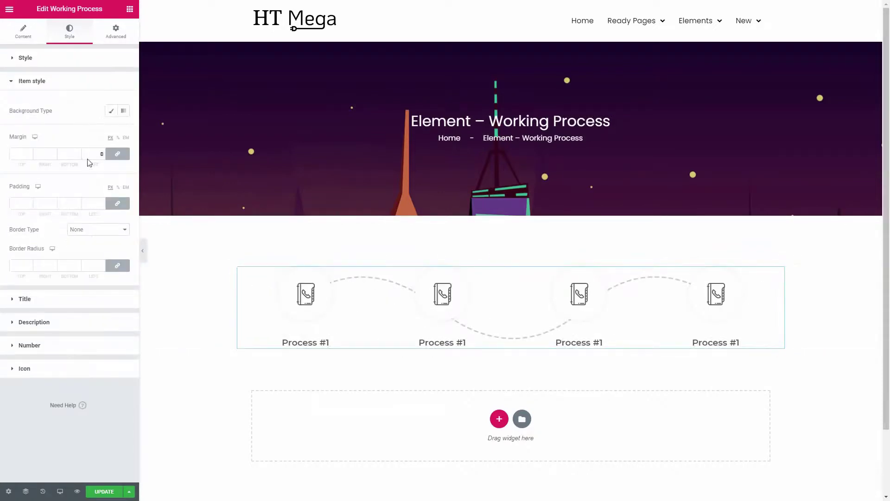
left_click(63, 299)
left_click(52, 340)
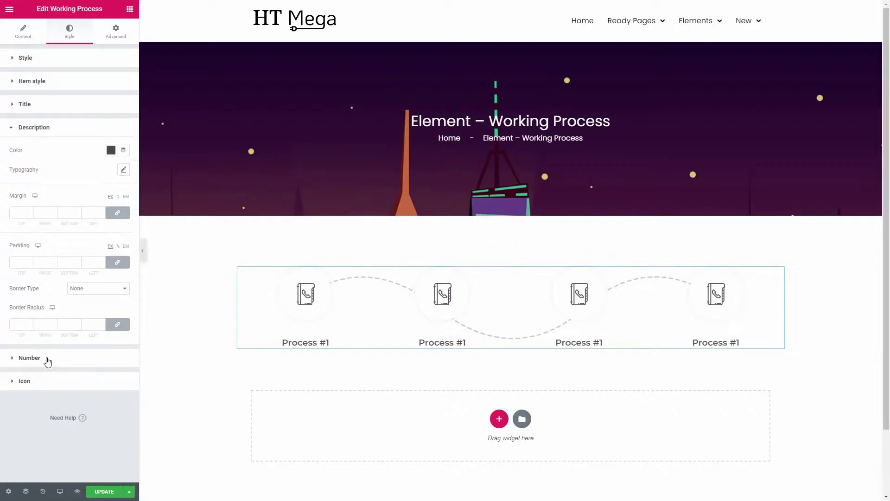
left_click(47, 359)
left_click(33, 442)
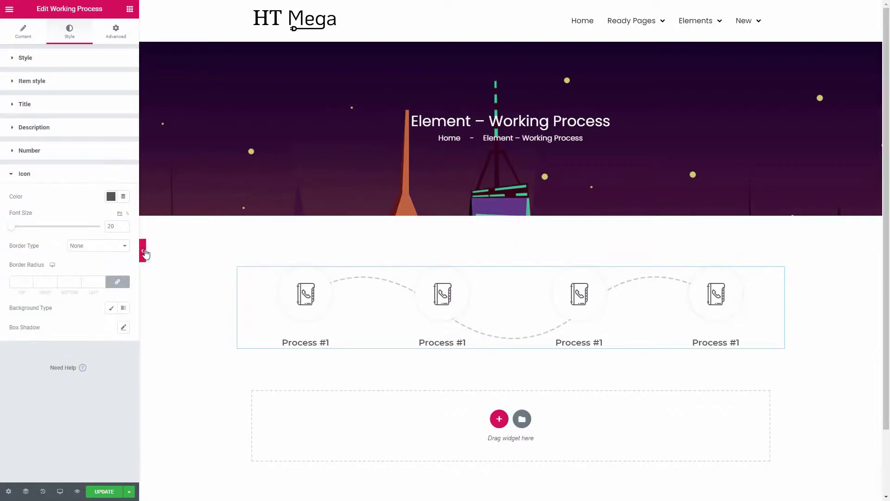
left_click(143, 251)
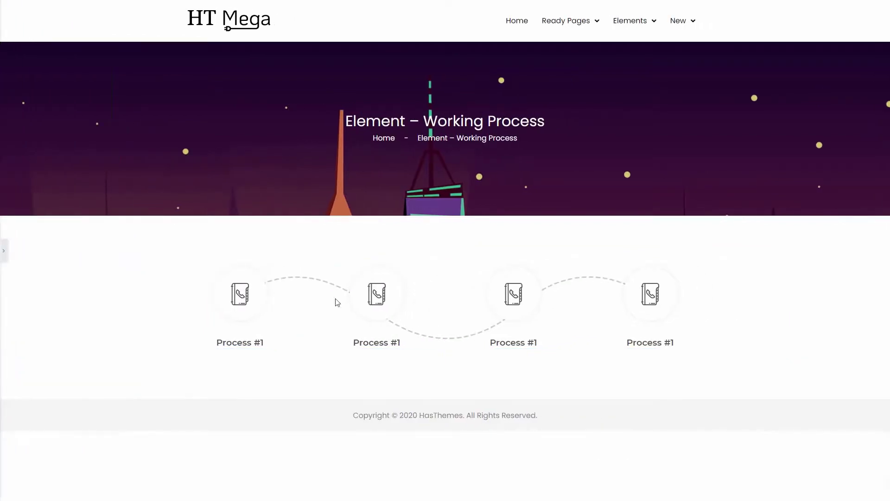